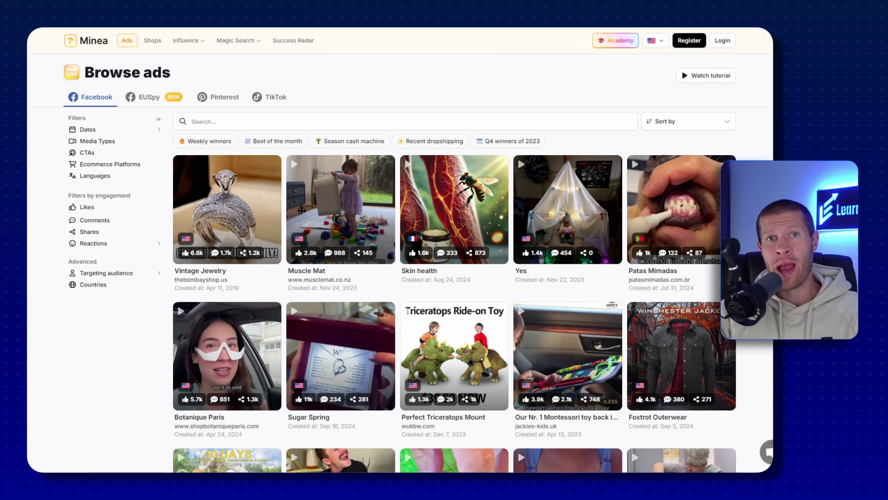
Open the Media Types filter popup on Minea's Browse ads page
click(98, 141)
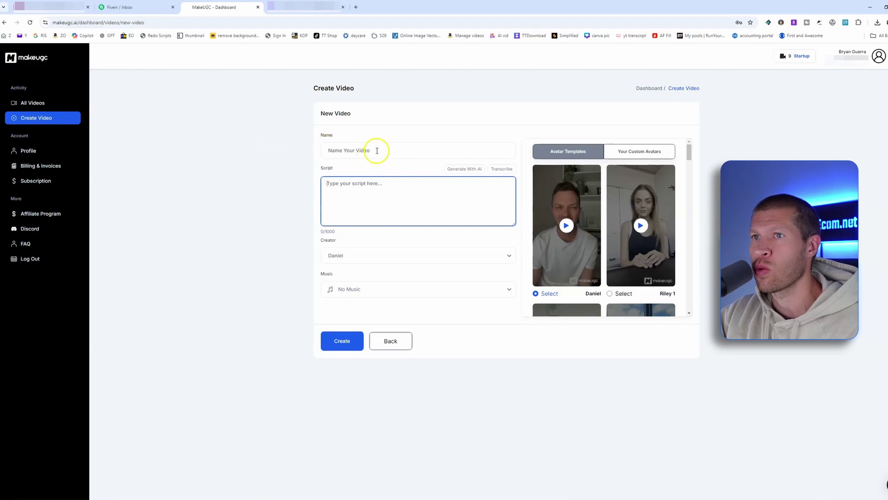
Enter 'sperm count' as the video name and paste the 630-character fertility ad script
click(377, 150)
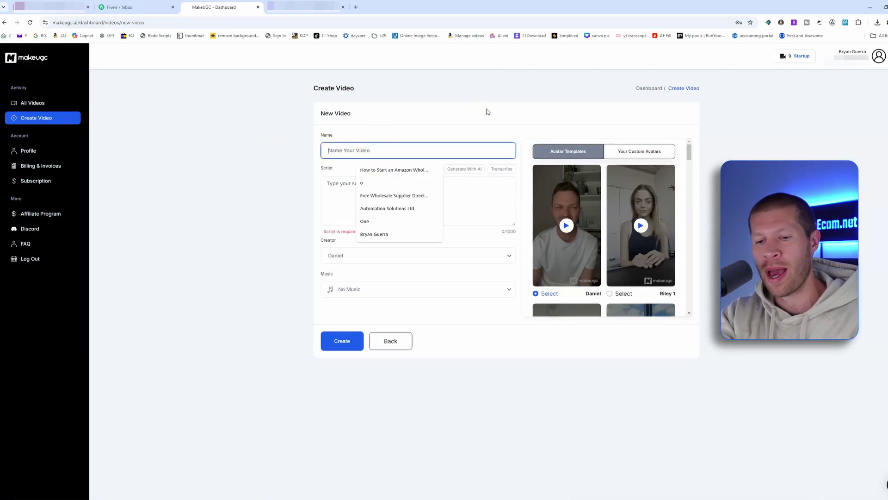
text(sperm cou)
key(Tab)
key(Tab)
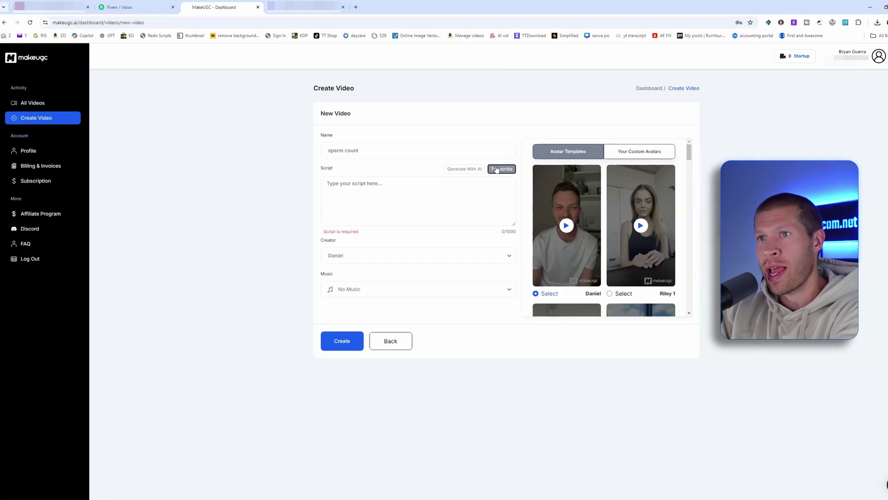
click(467, 186)
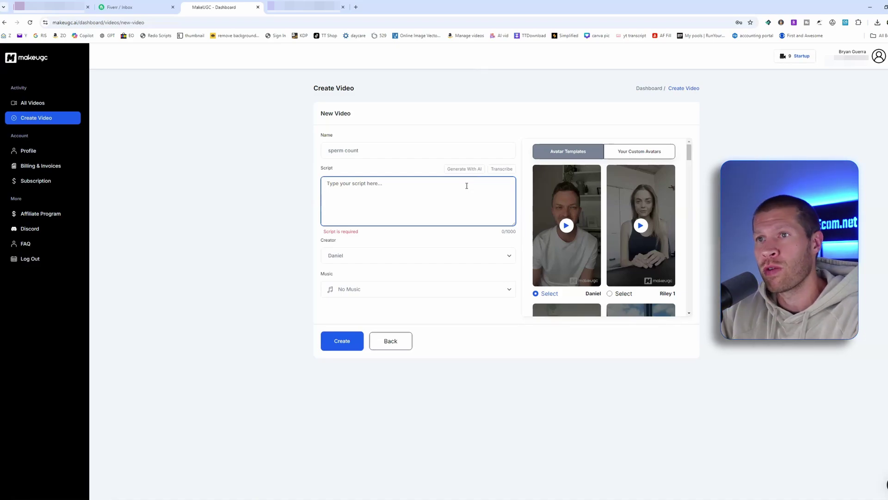
key(ctrl+v)
Delete the blank line after Step 3, then view the empty Your Custom Avatars tab
scroll(466, 191, up, 5)
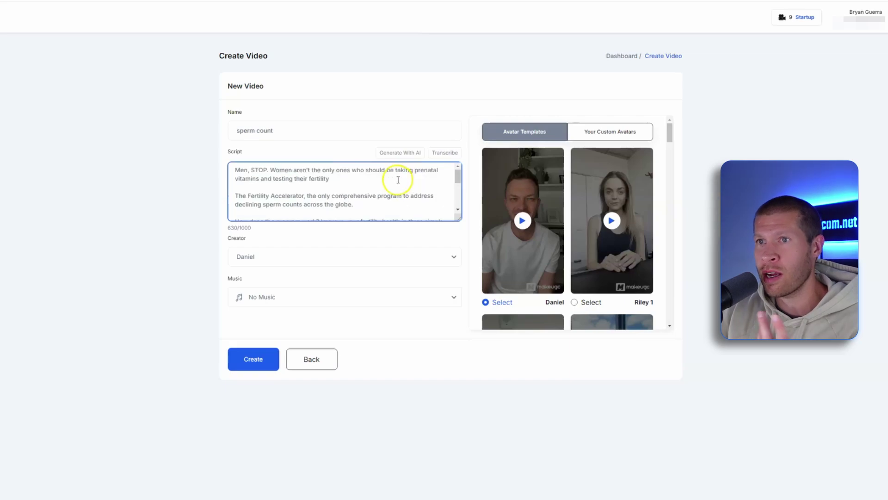
key(BackSpace)
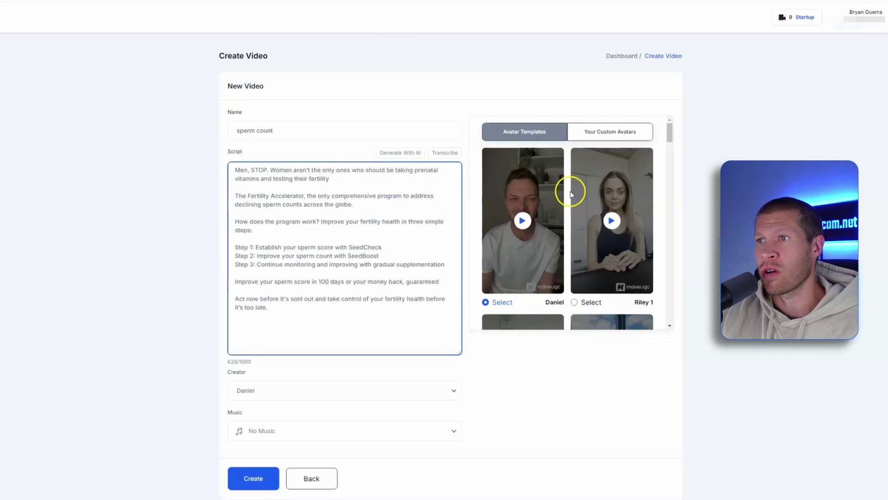
scroll(570, 193, down, 1)
scroll(551, 189, down, 1)
scroll(539, 180, up, 1)
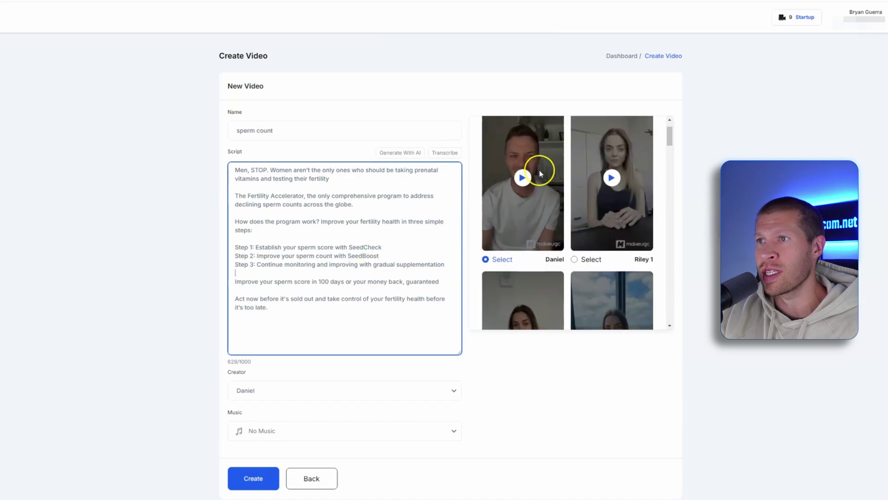
scroll(612, 194, down, 5)
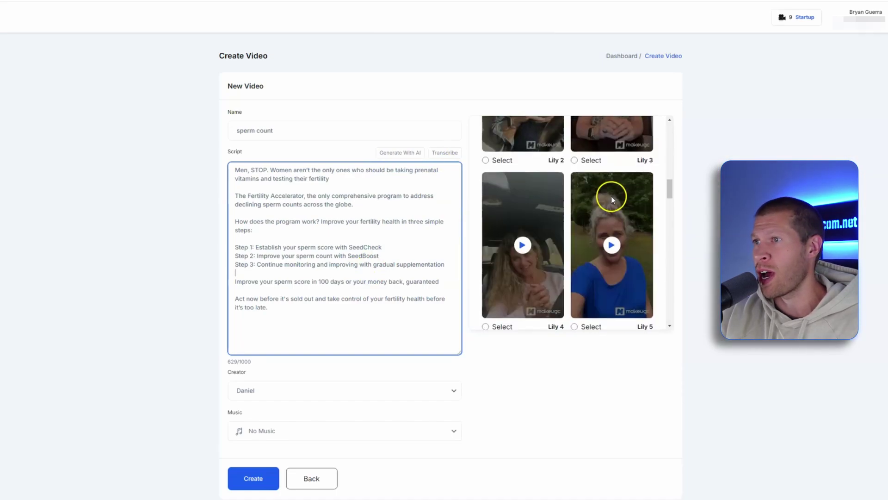
scroll(612, 196, down, 5)
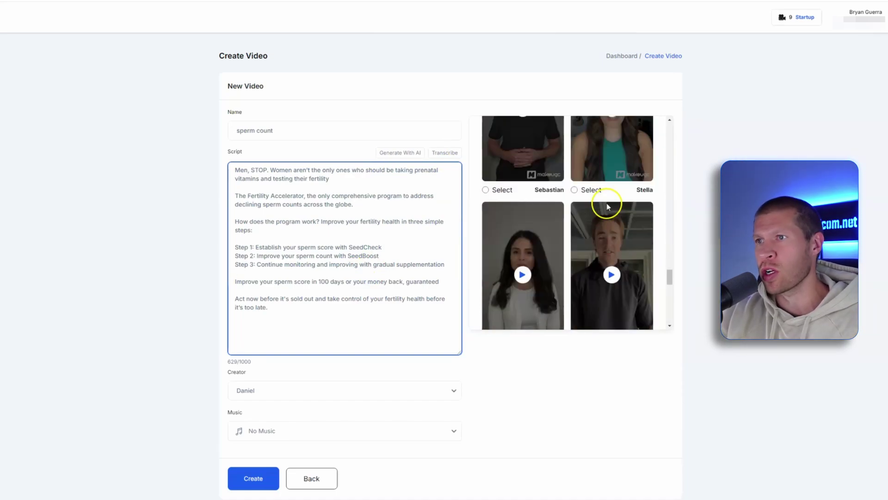
scroll(608, 206, down, 2)
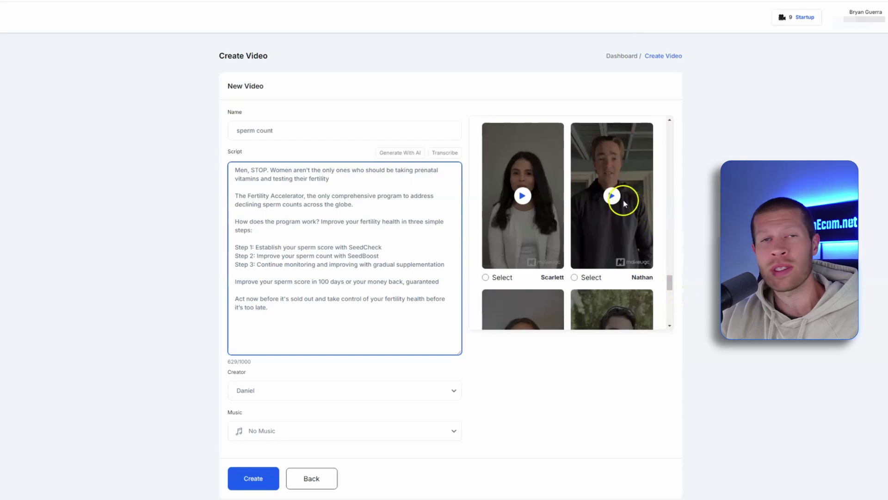
drag(669, 283, 690, 90)
click(626, 128)
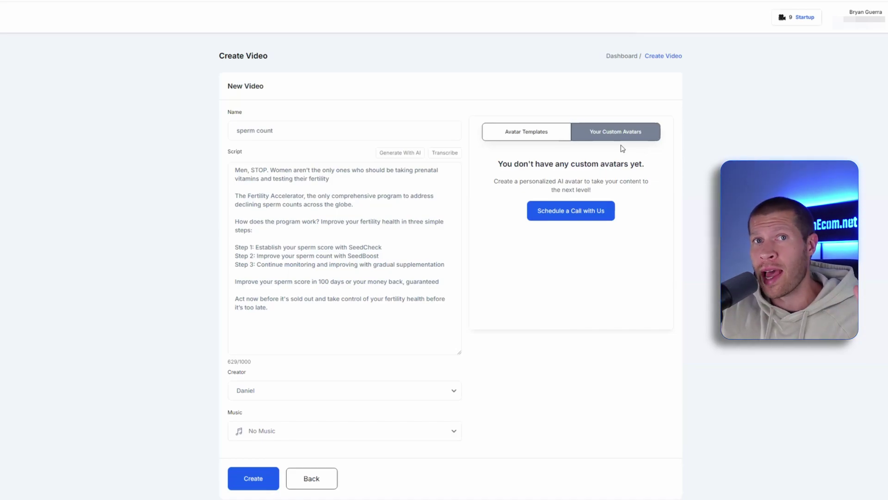
Choose Lily 1 from Avatar Templates as creator, pause its preview, and show music options
click(564, 99)
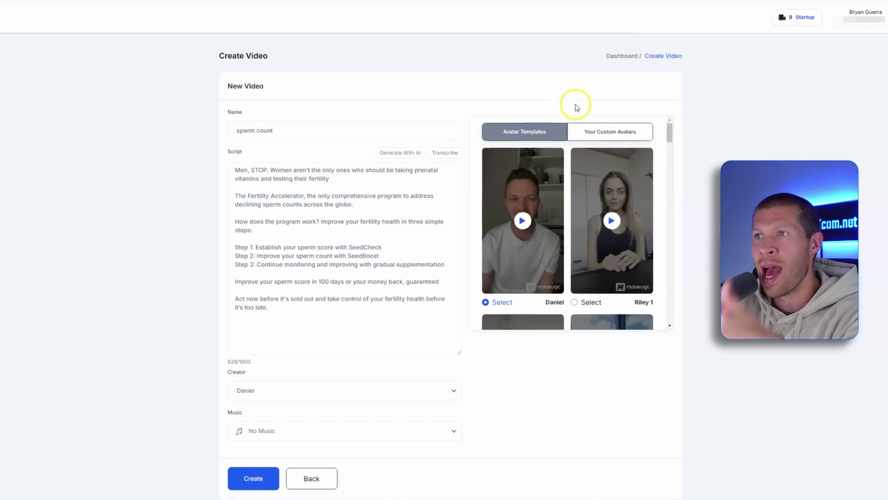
scroll(576, 192, down, 4)
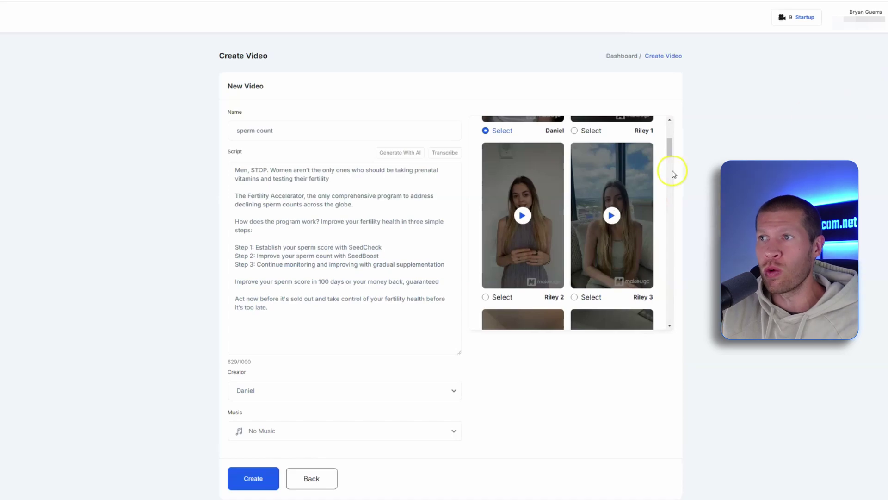
scroll(673, 174, up, 5)
click(619, 140)
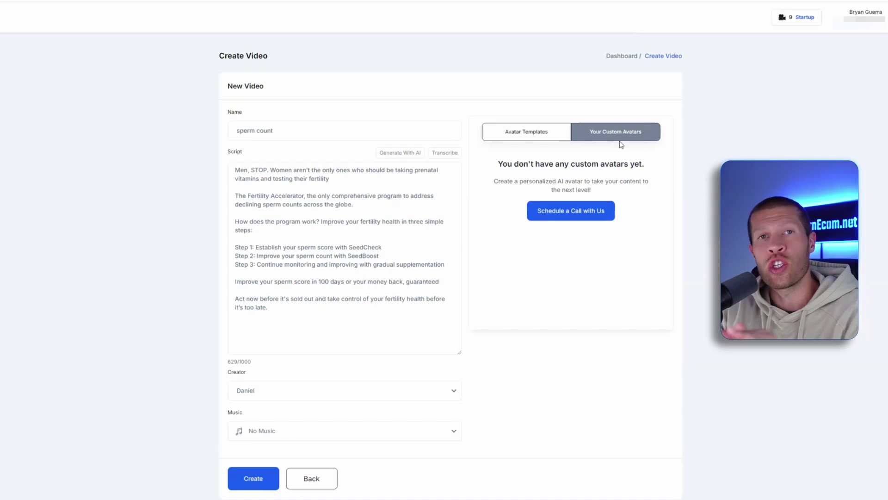
click(526, 131)
scroll(614, 220, down, 5)
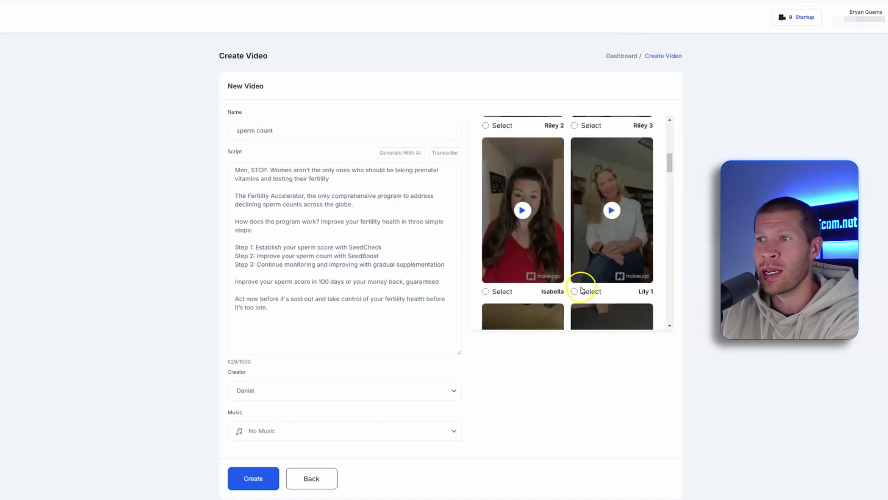
click(605, 229)
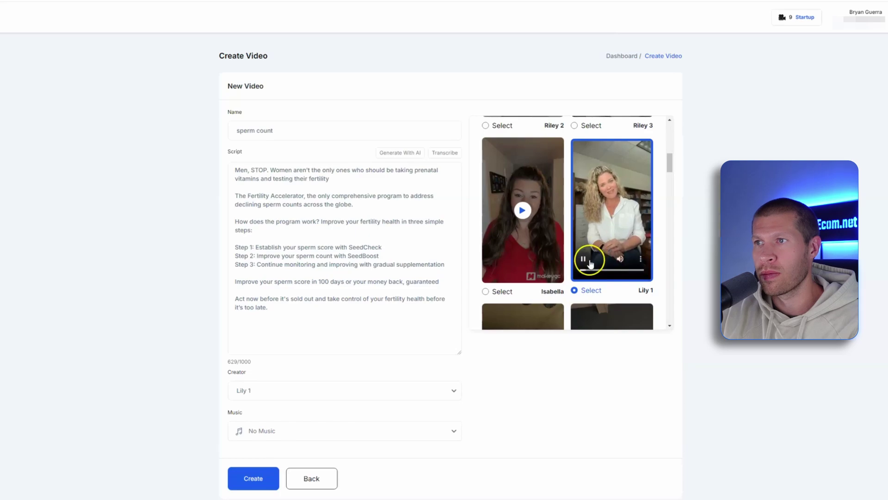
click(588, 244)
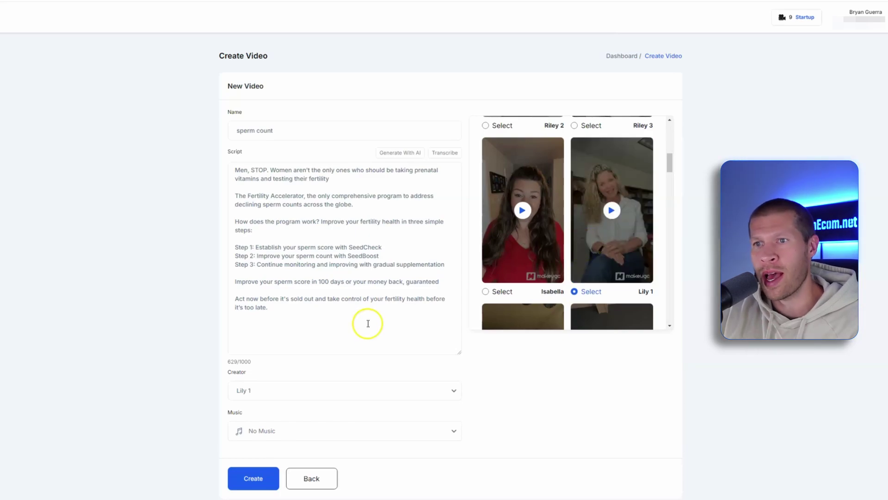
click(355, 308)
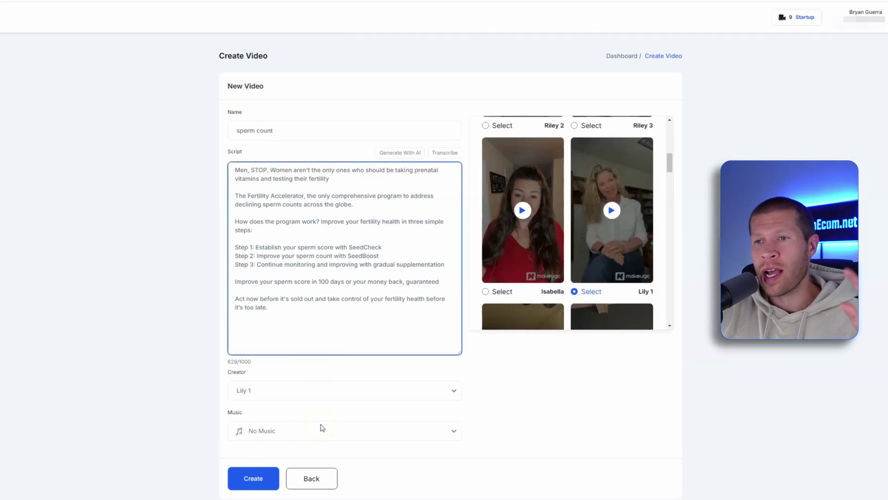
click(322, 428)
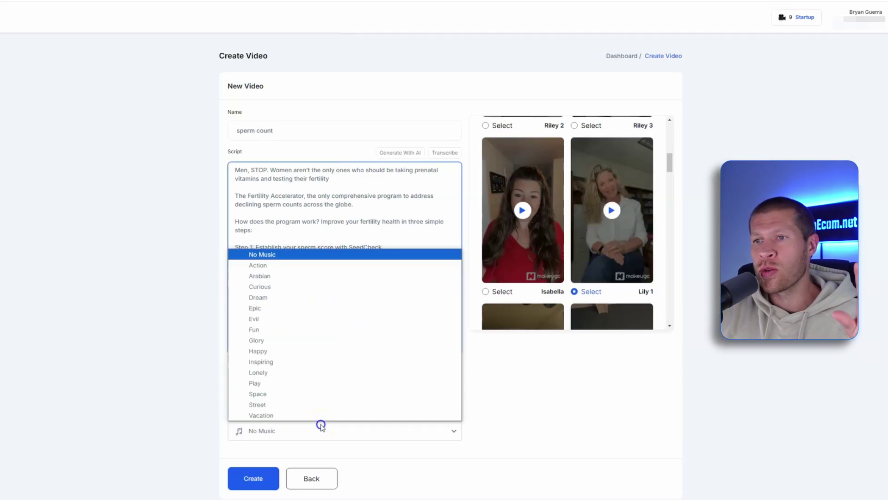
Close the Music list, keeping No Music selected
click(490, 392)
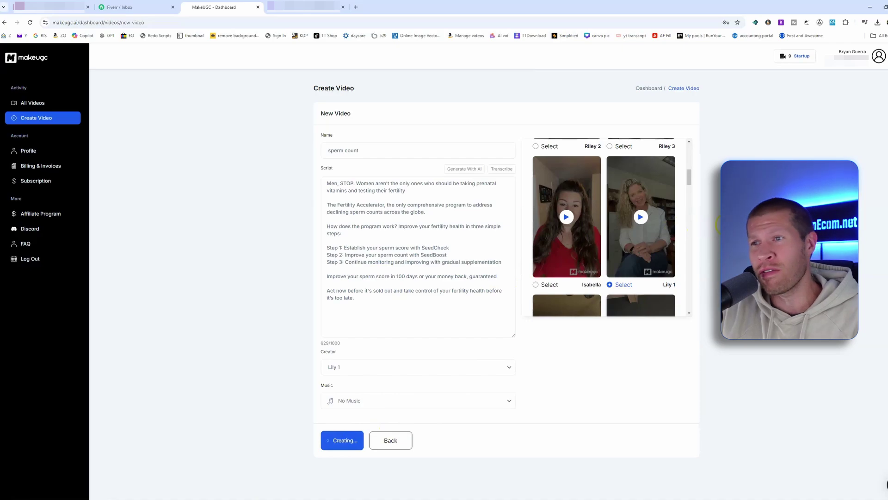
Scroll the All Videos list where 'sperm count' shows as Processing
drag(692, 178, 688, 148)
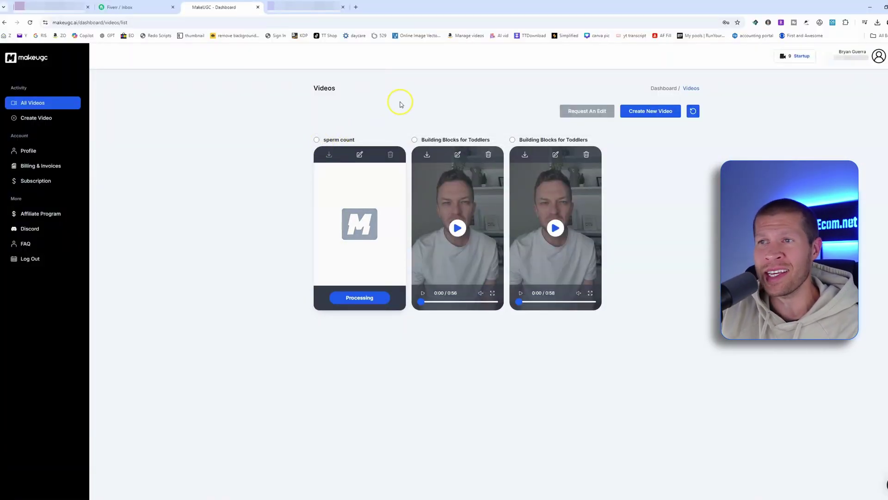
Open the Discord invite, then edit the middle Building Blocks for Toddlers video
click(51, 232)
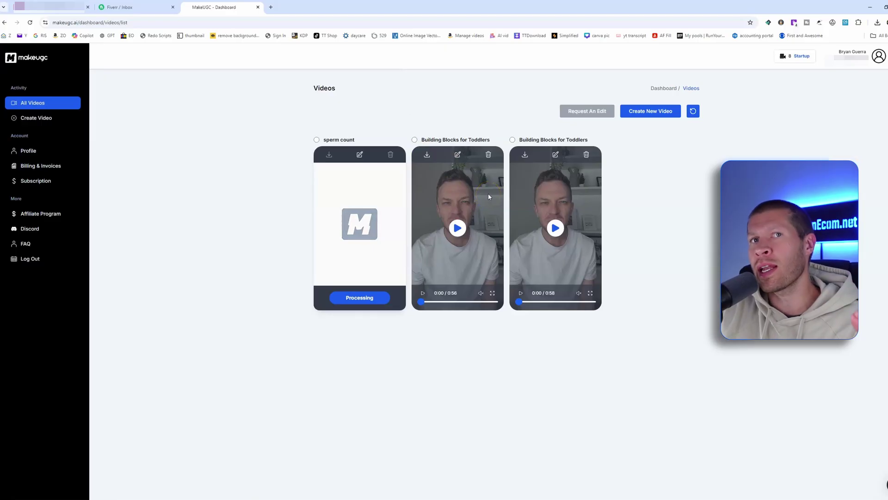
click(458, 156)
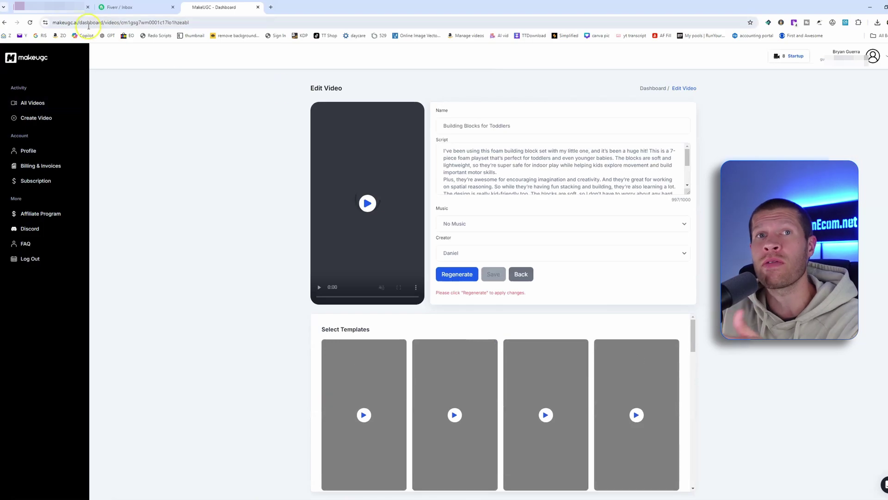
Try Request An Edit and the second Building Blocks video, then return via Dashboard
click(6, 23)
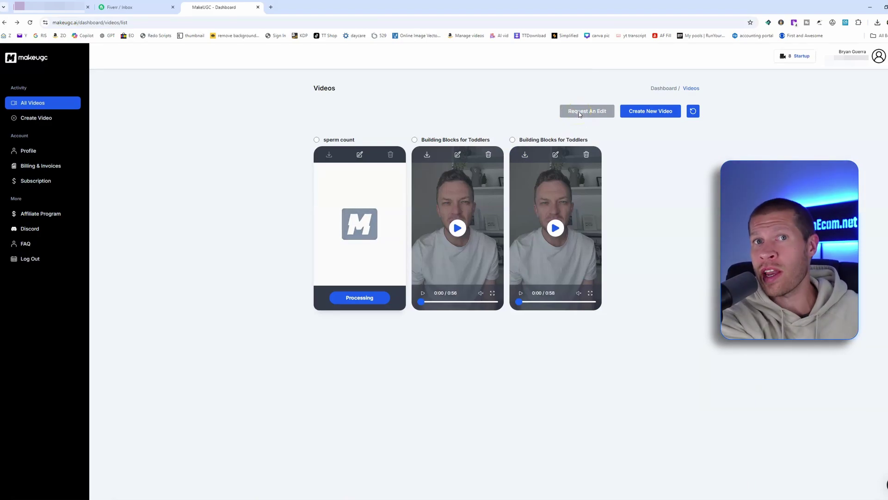
click(599, 113)
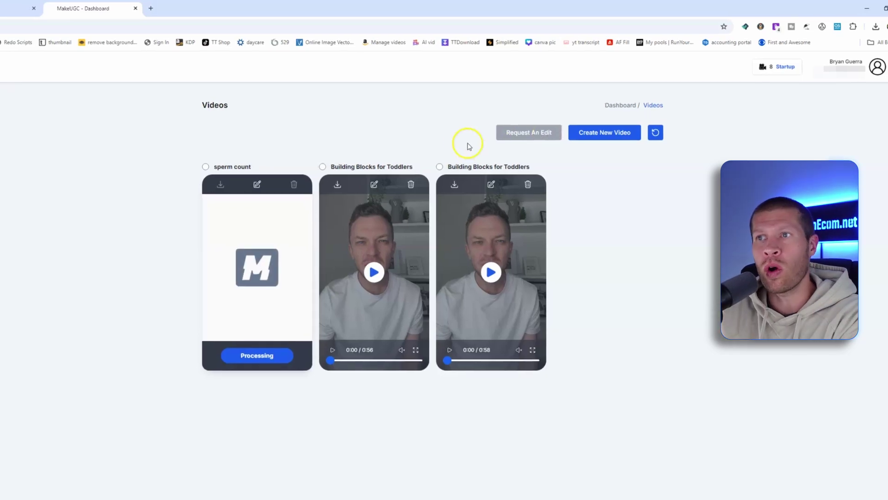
click(373, 185)
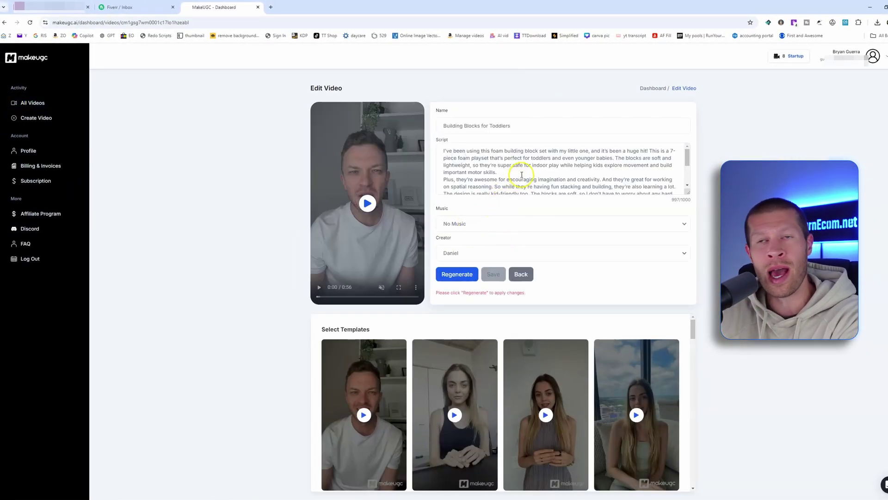
scroll(547, 314, down, 1)
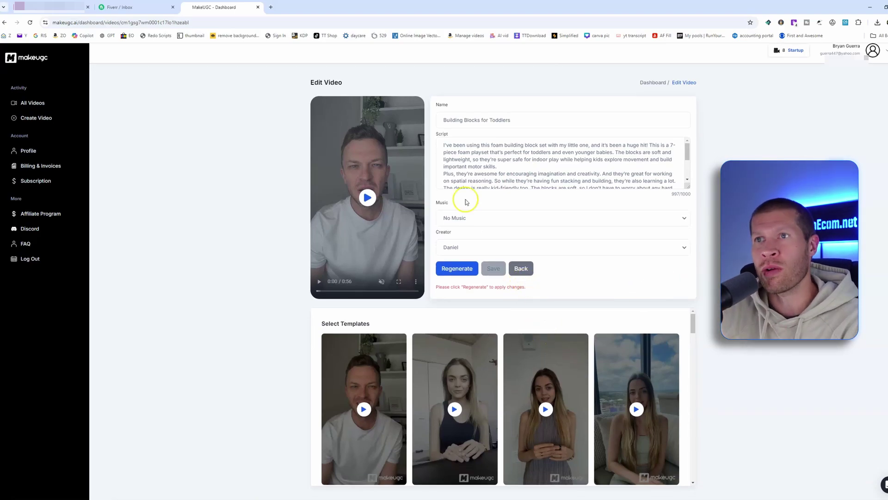
click(654, 83)
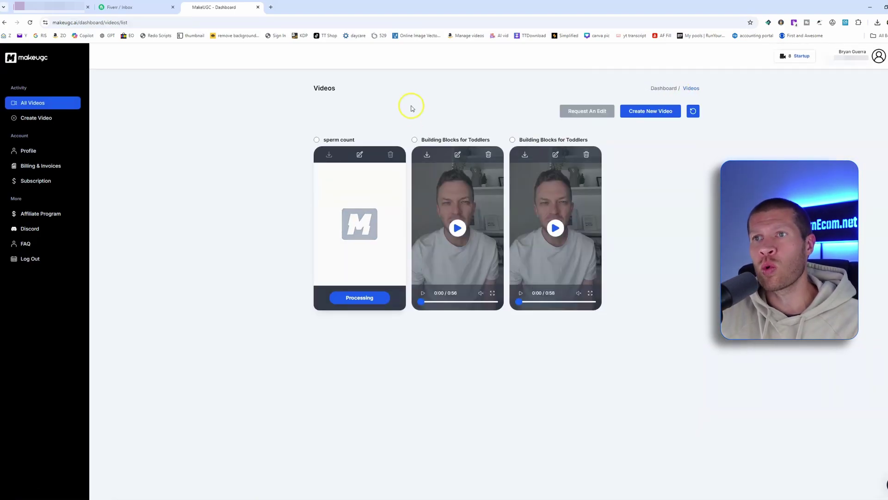